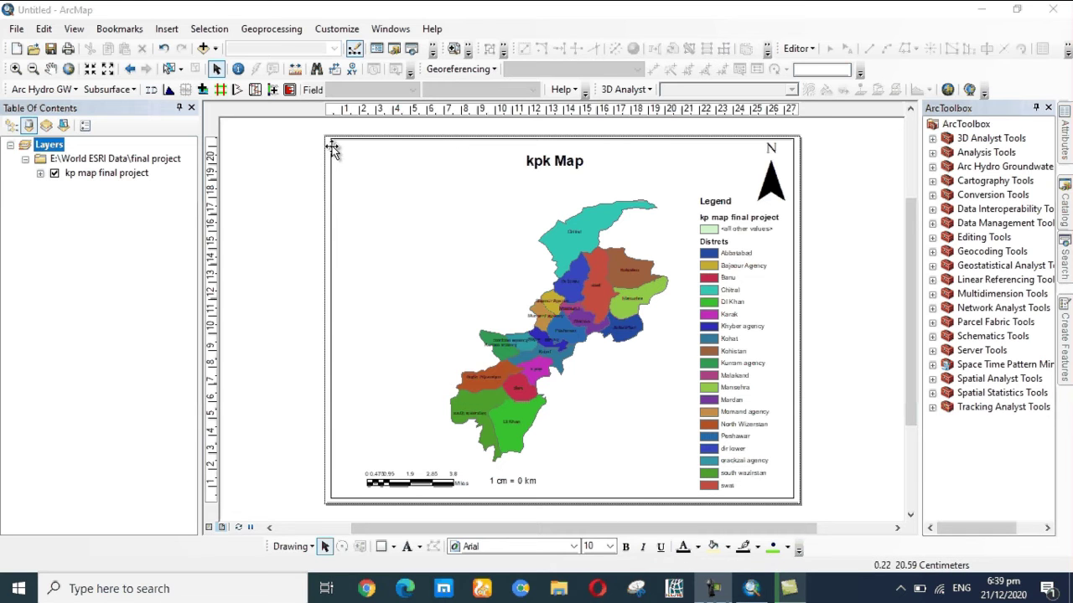
Insert a new data frame into the layout and add the kp map final project.shp shapefile to it.
left_click(172, 29)
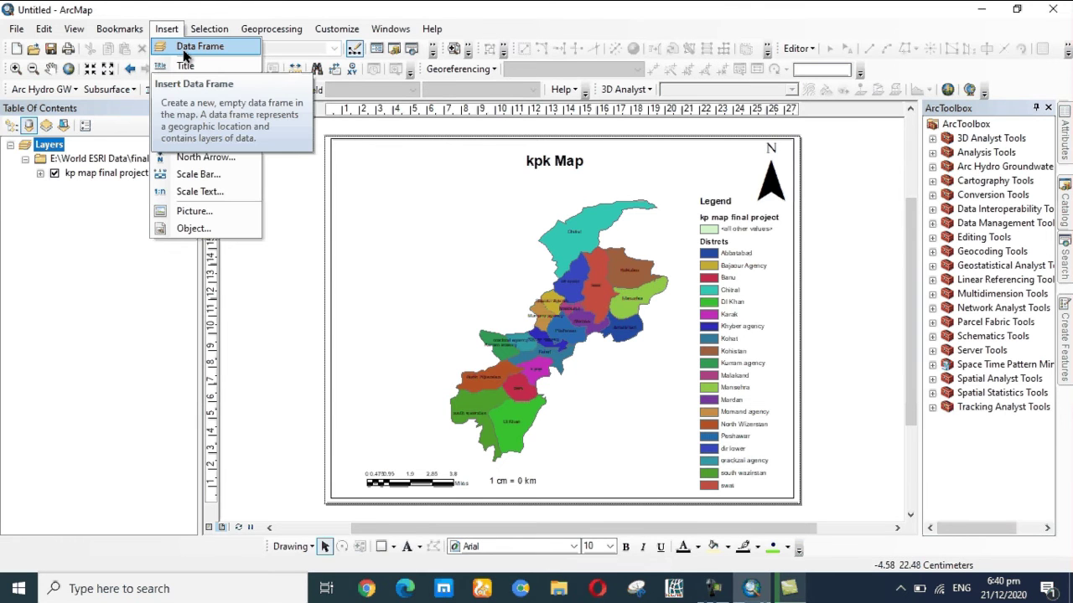
left_click(184, 50)
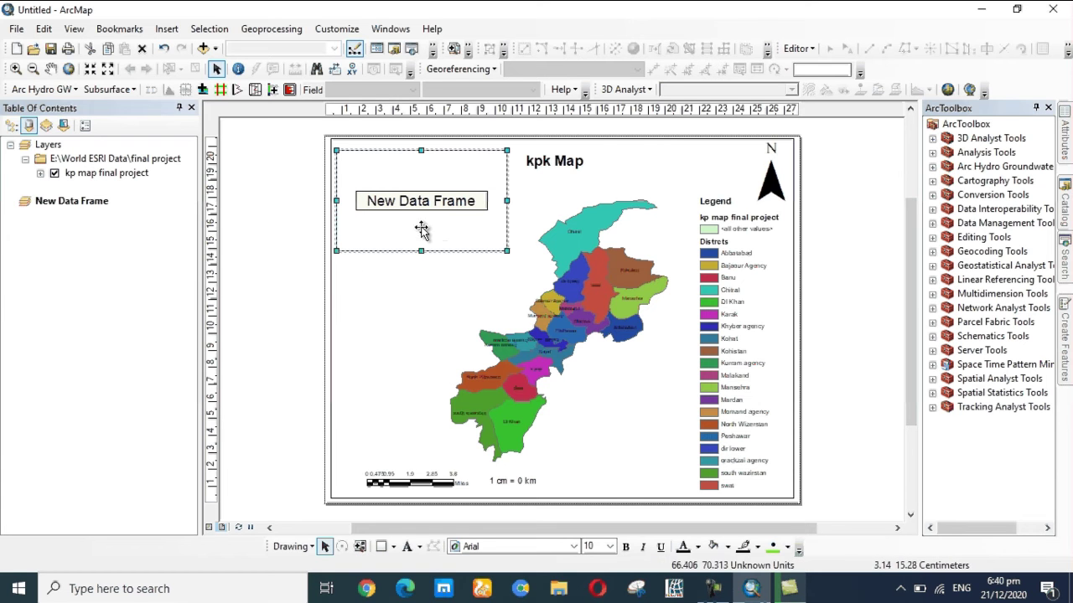
left_click(203, 48)
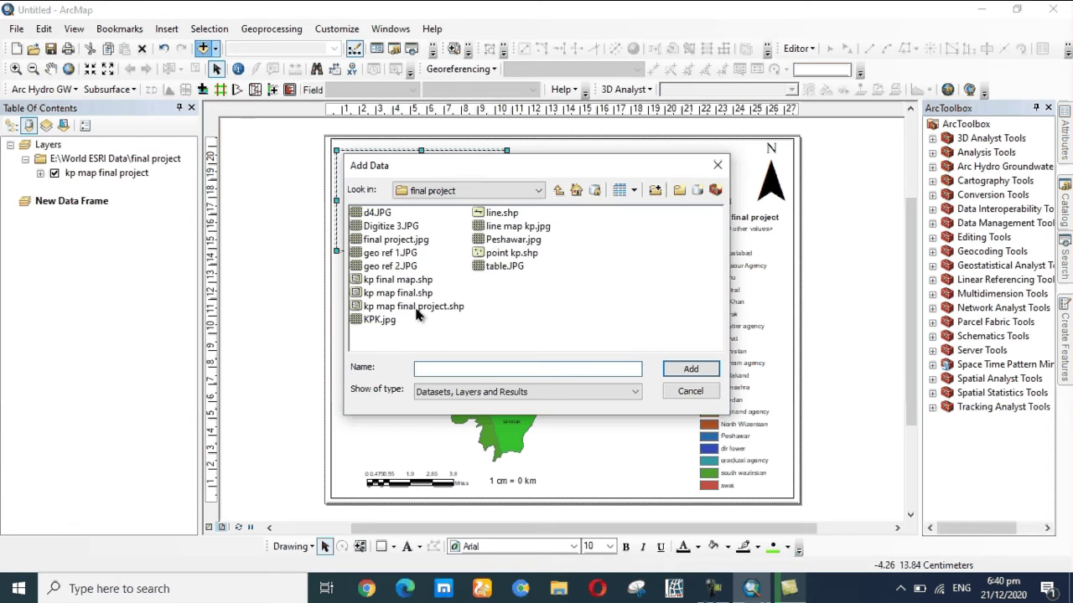
left_click(417, 307)
left_click(689, 370)
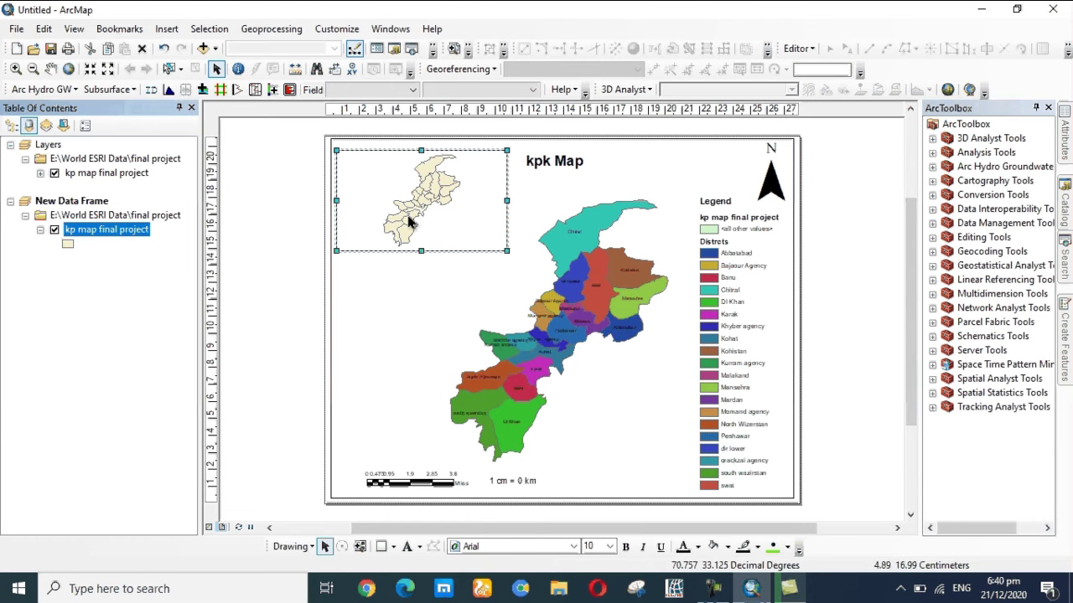
Symbolize the new data frame's kp map final project layer by unique values of the Id field, adding all values.
right_click(116, 238)
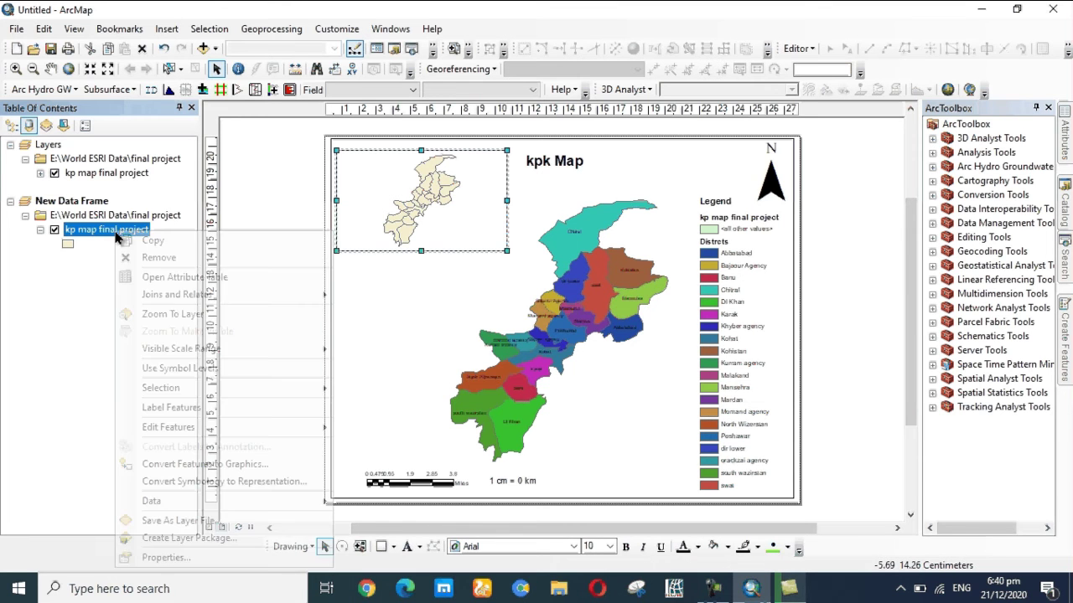
left_click(167, 564)
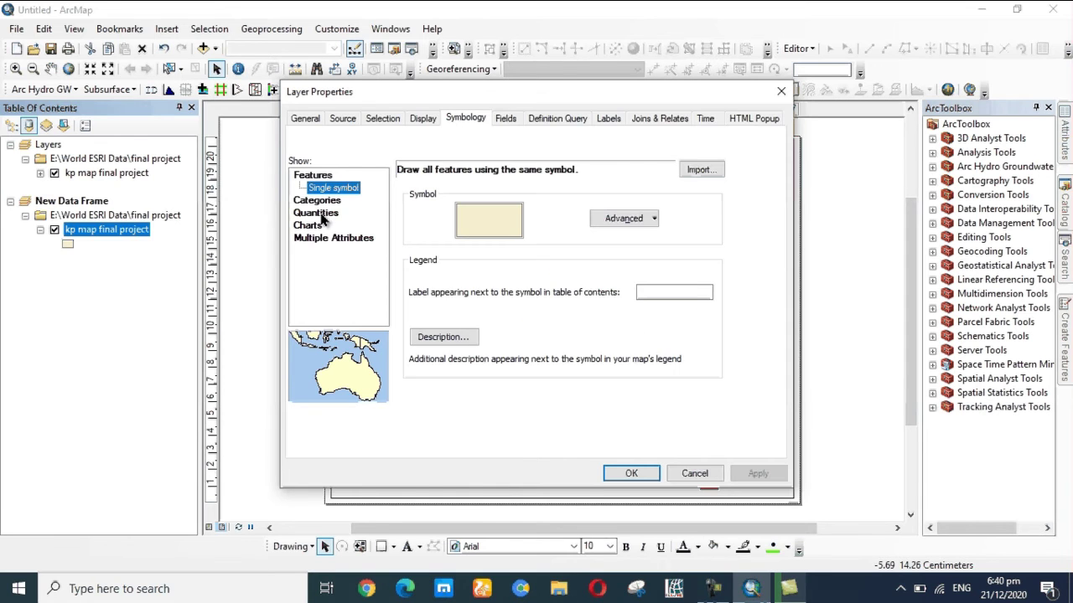
left_click(322, 212)
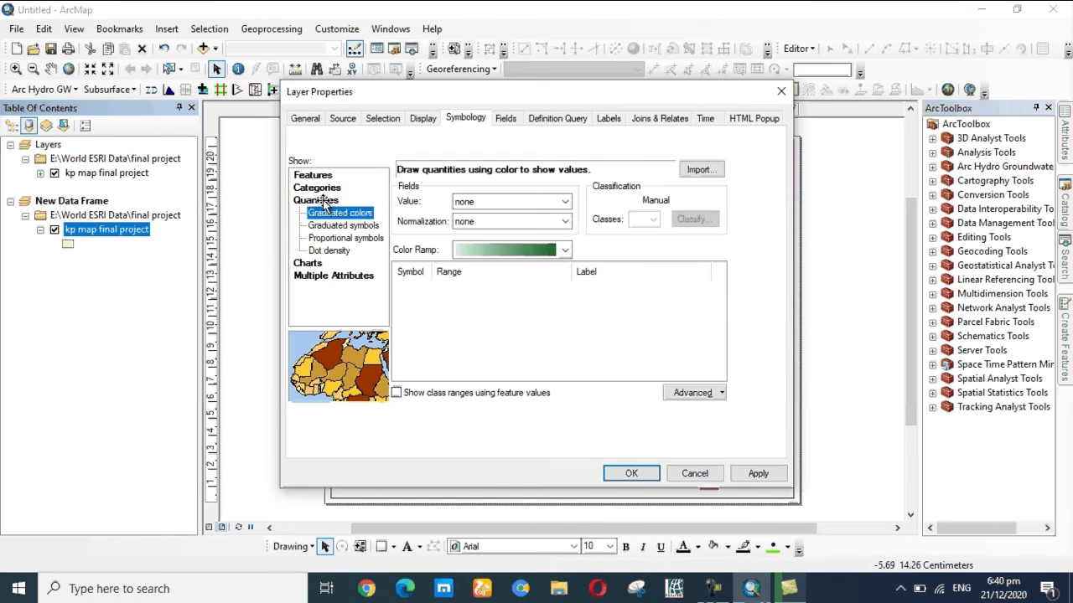
left_click(318, 188)
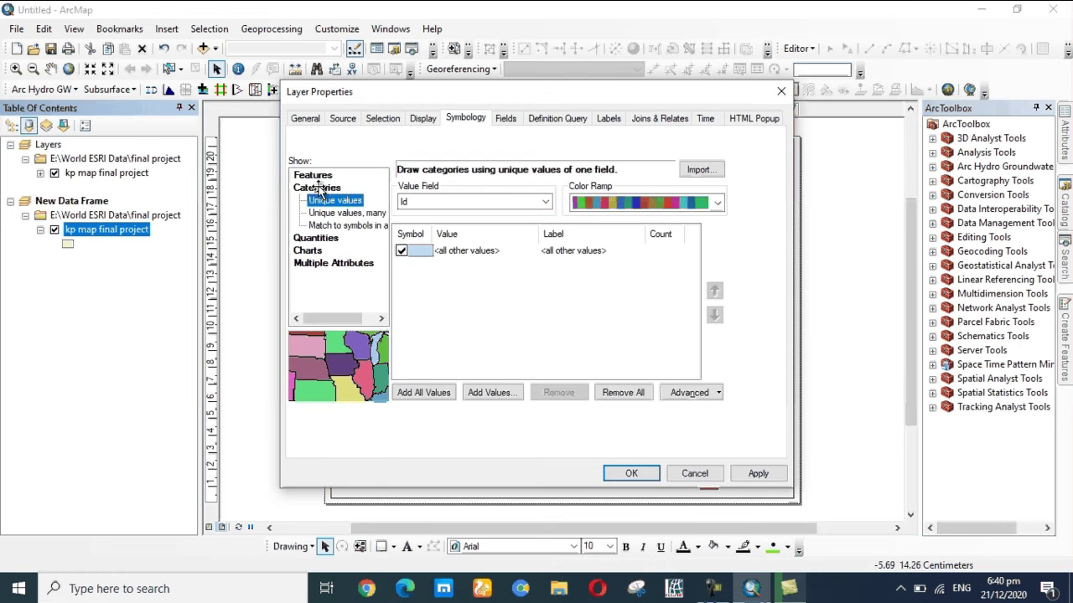
left_click(422, 391)
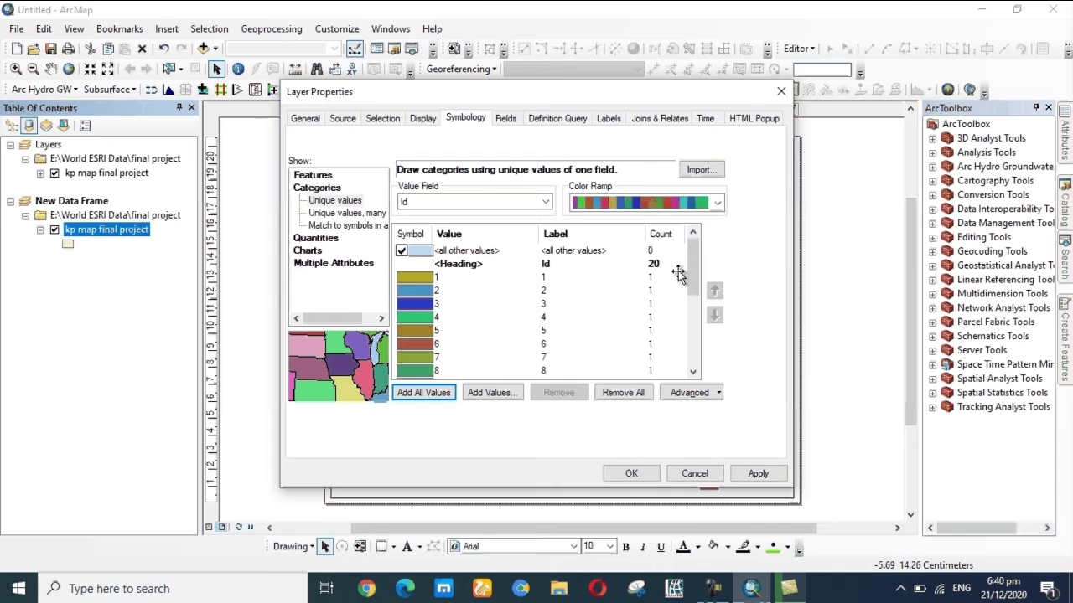
left_click(754, 471)
left_click(629, 473)
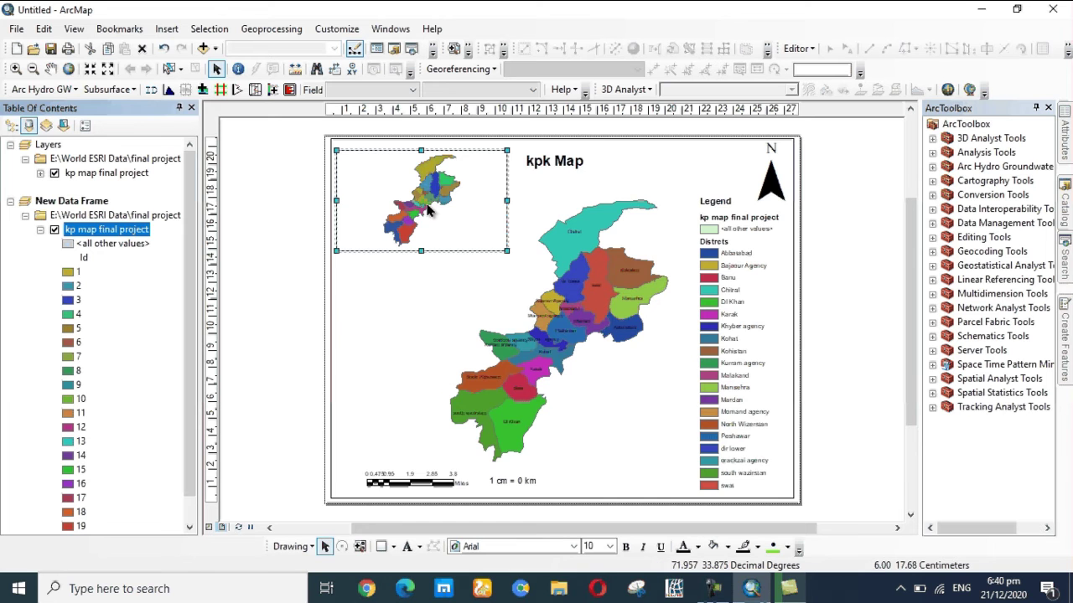
Collapse the new layer's symbol list and enlarge the inset map around the Peshawar district.
scroll(427, 208, "down", 2)
scroll(427, 205, "up", 3)
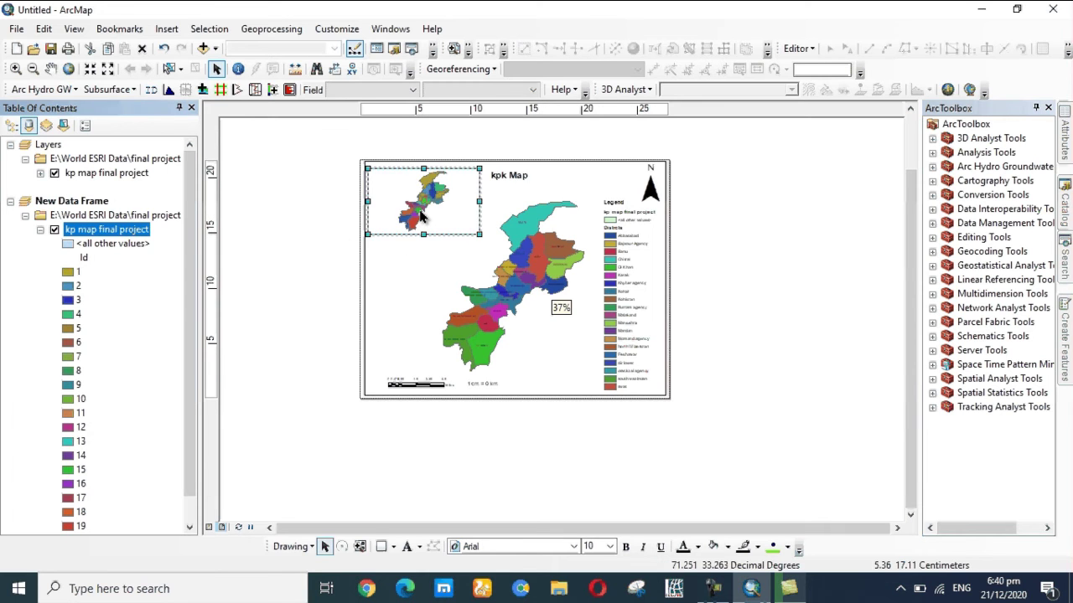
left_click(521, 256)
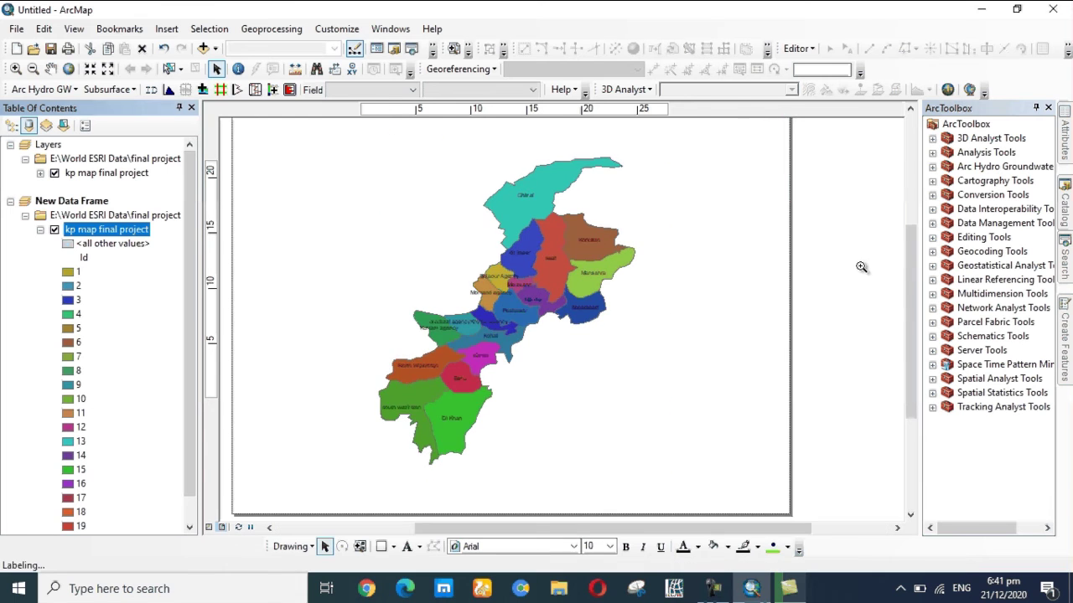
left_click_drag(909, 276, 911, 237)
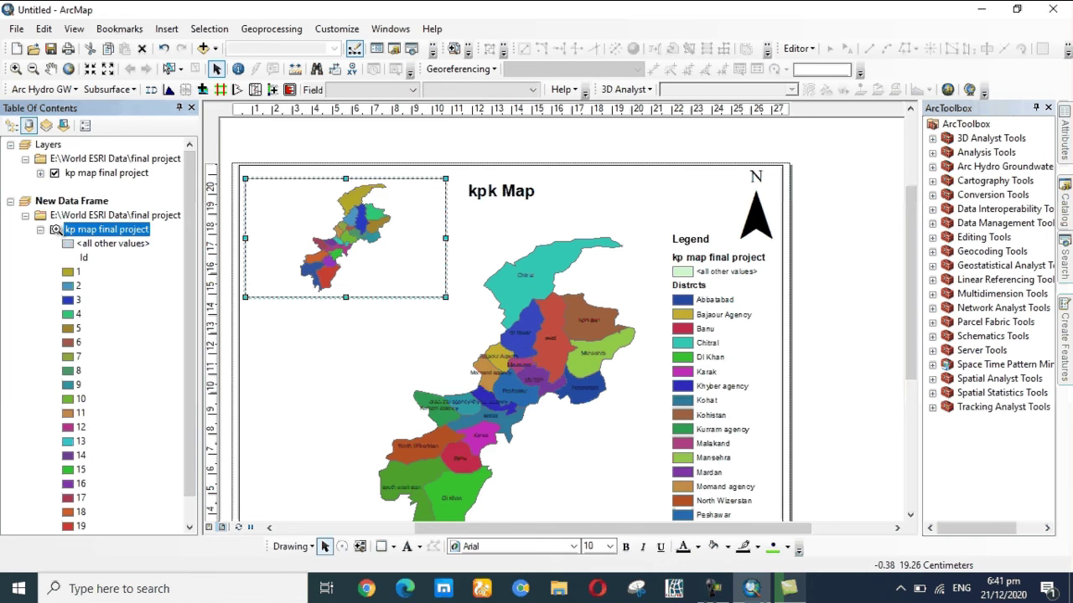
left_click(40, 230)
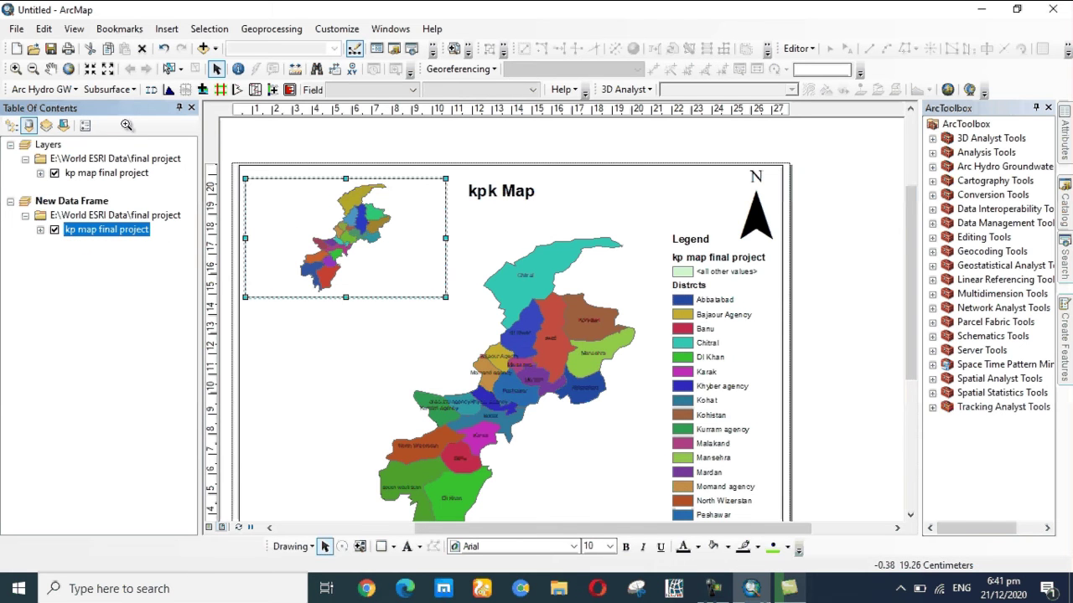
left_click(16, 69)
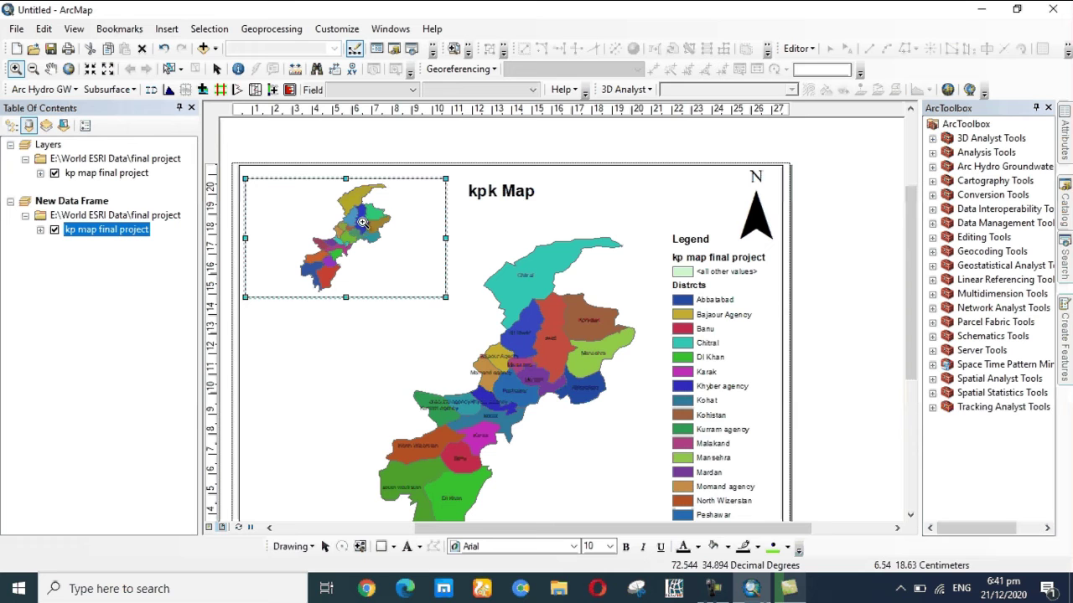
scroll(362, 222, "up", 1)
scroll(362, 222, "up", 2)
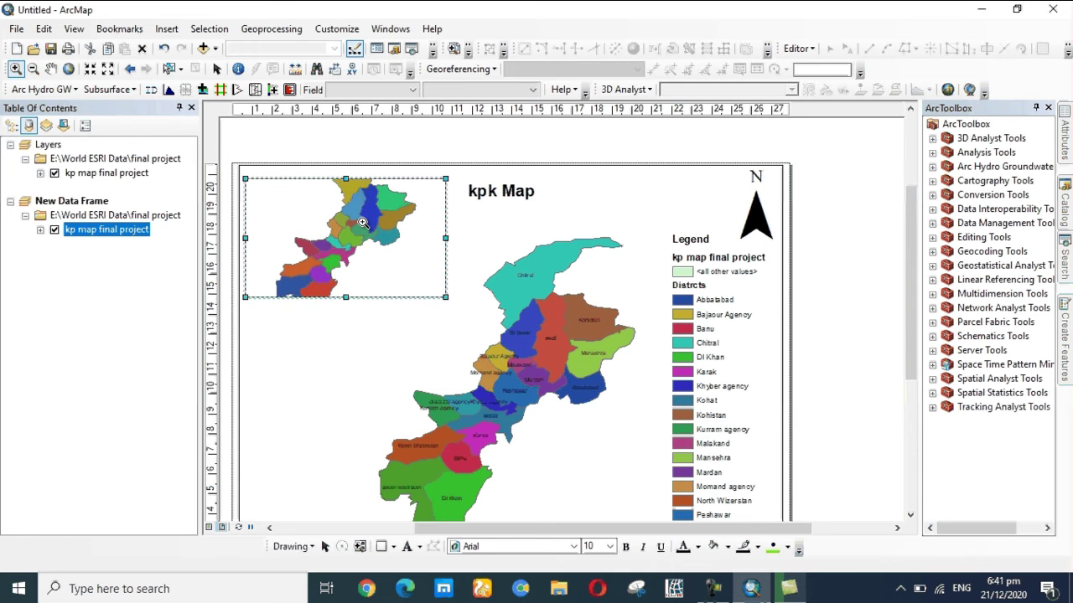
scroll(362, 223, "up", 2)
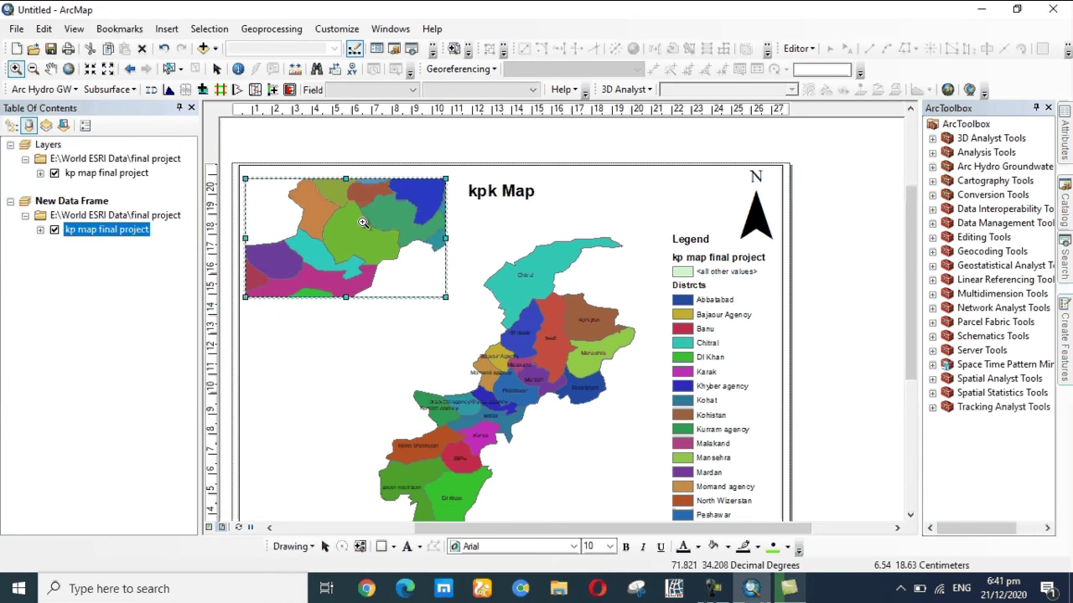
scroll(378, 240, "up", 1)
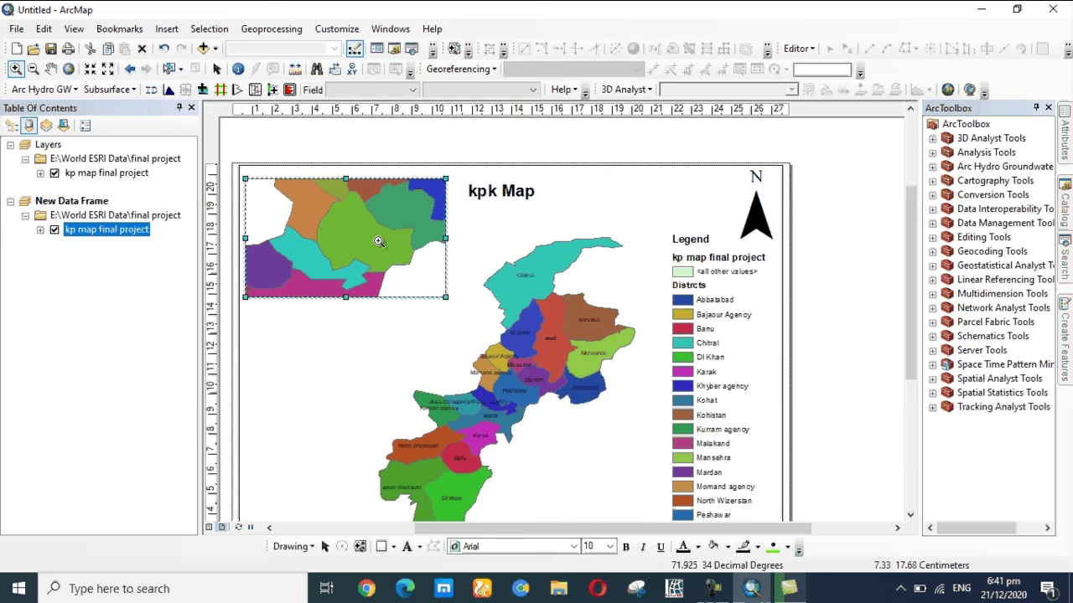
scroll(369, 237, "up", 1)
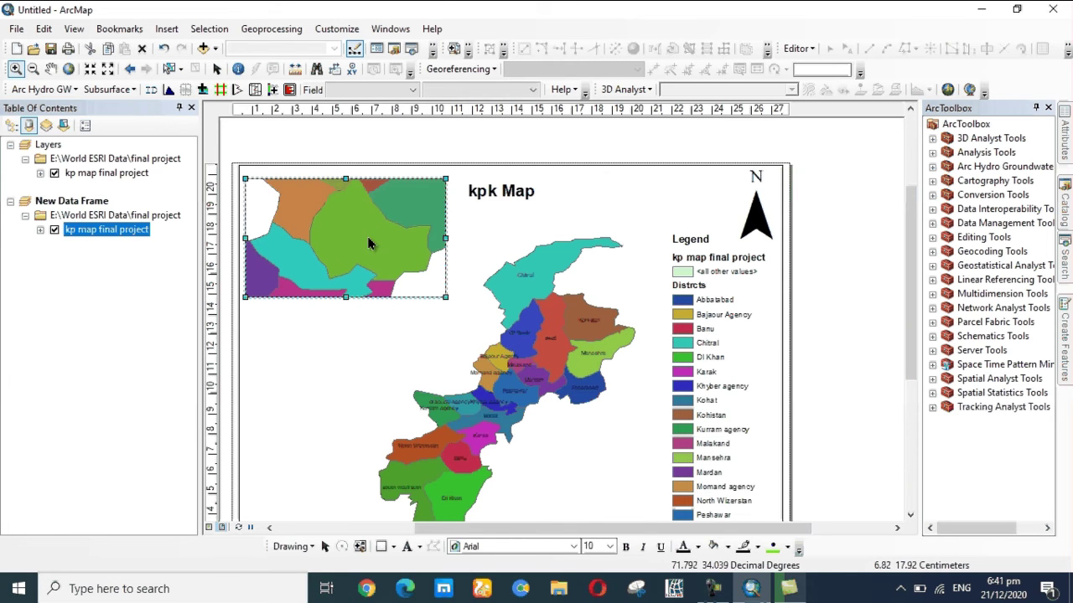
Label the features of the inset layer and reframe the inset on Peshawar with its neighbouring districts.
right_click(98, 231)
left_click(164, 412)
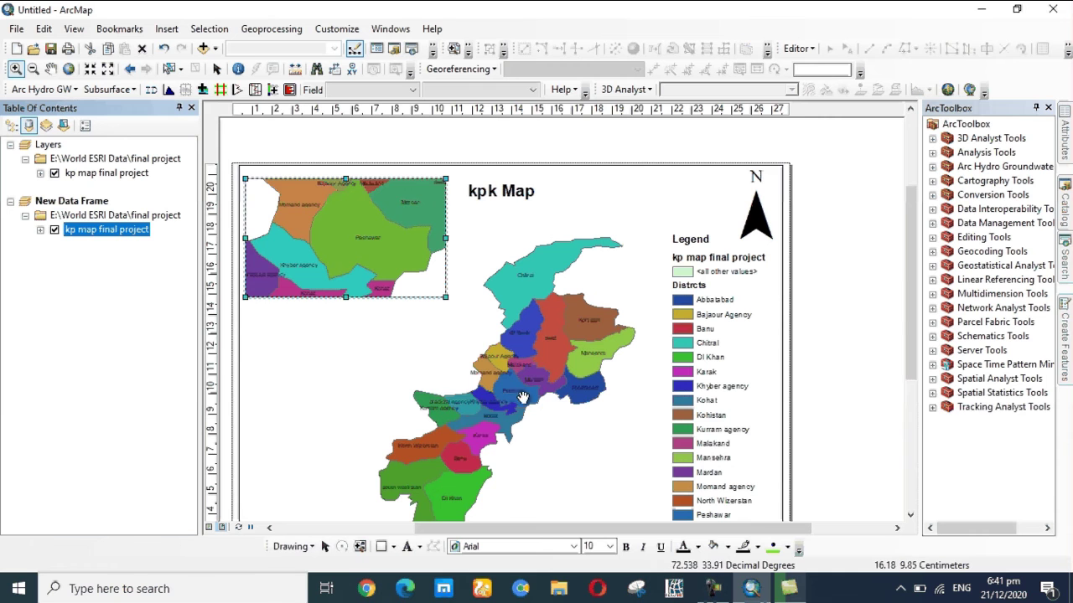
scroll(372, 245, "up", 2)
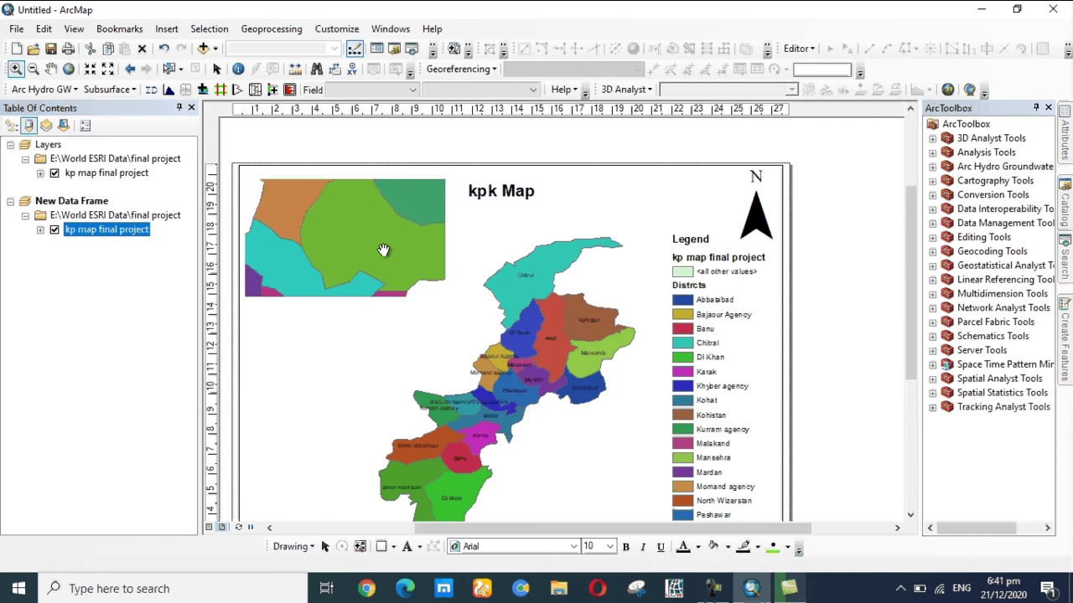
scroll(377, 251, "up", 1)
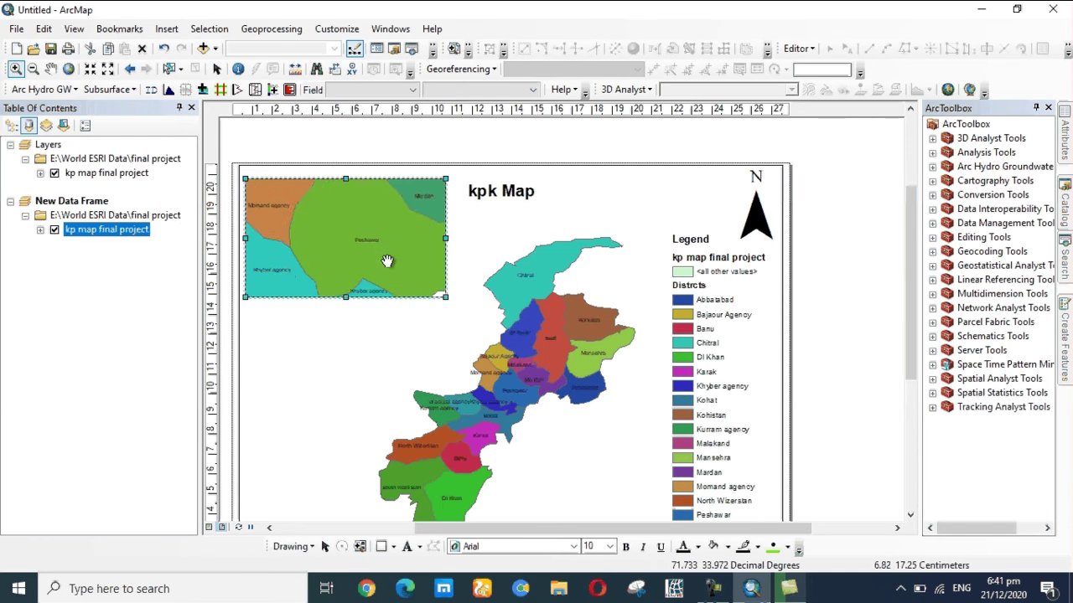
left_click(52, 68)
left_click_drag(407, 260, 382, 285)
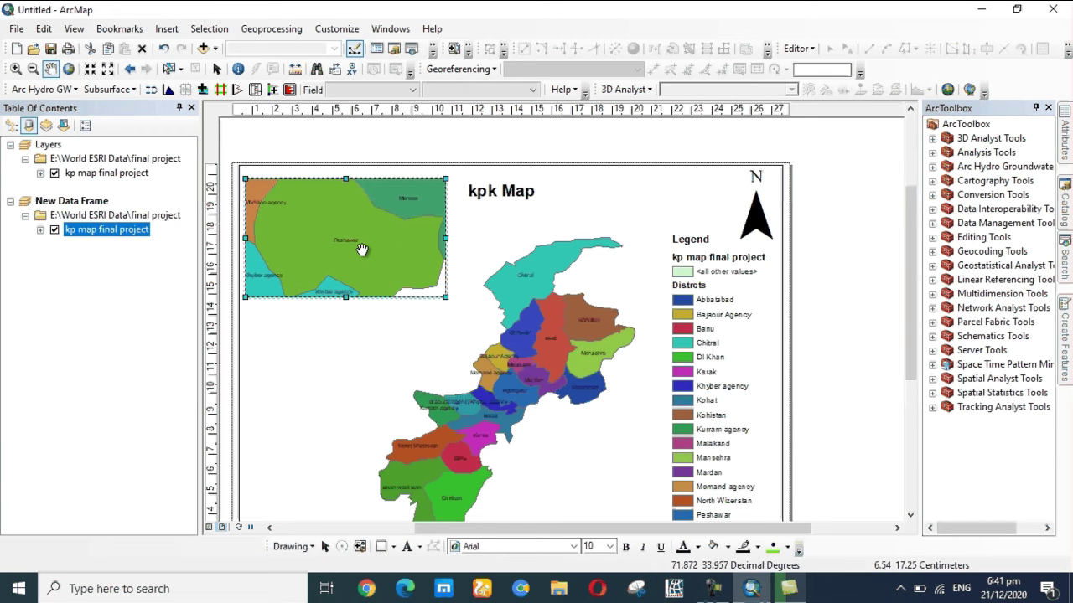
scroll(314, 285, "up", 1)
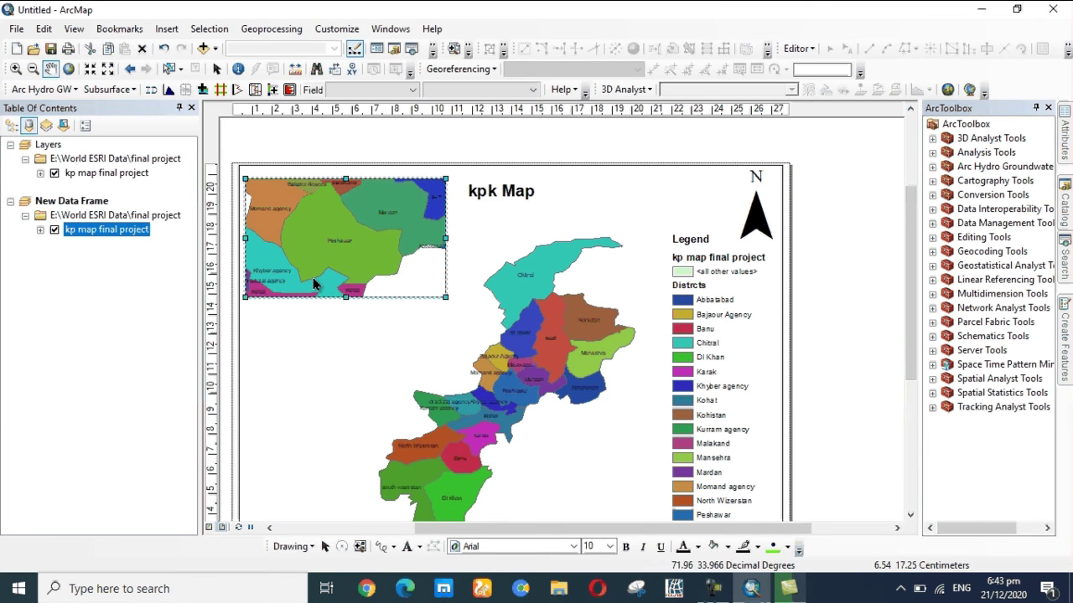
Draw a straight line about 9.19 cm long from Peshawar in the inset to Peshawar on the main map.
left_click(393, 547)
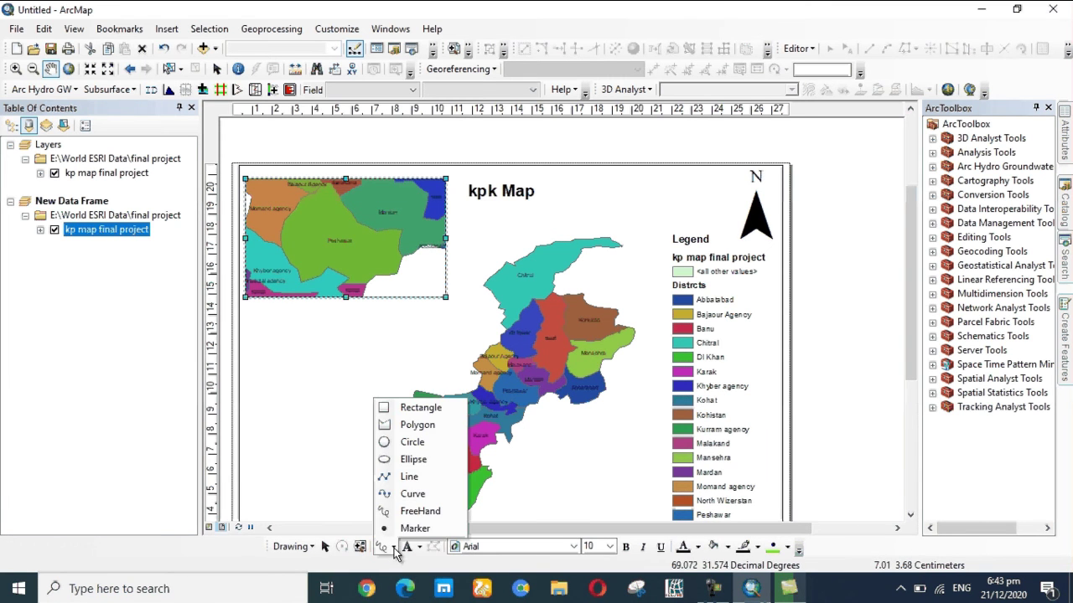
left_click(405, 478)
left_click(381, 283)
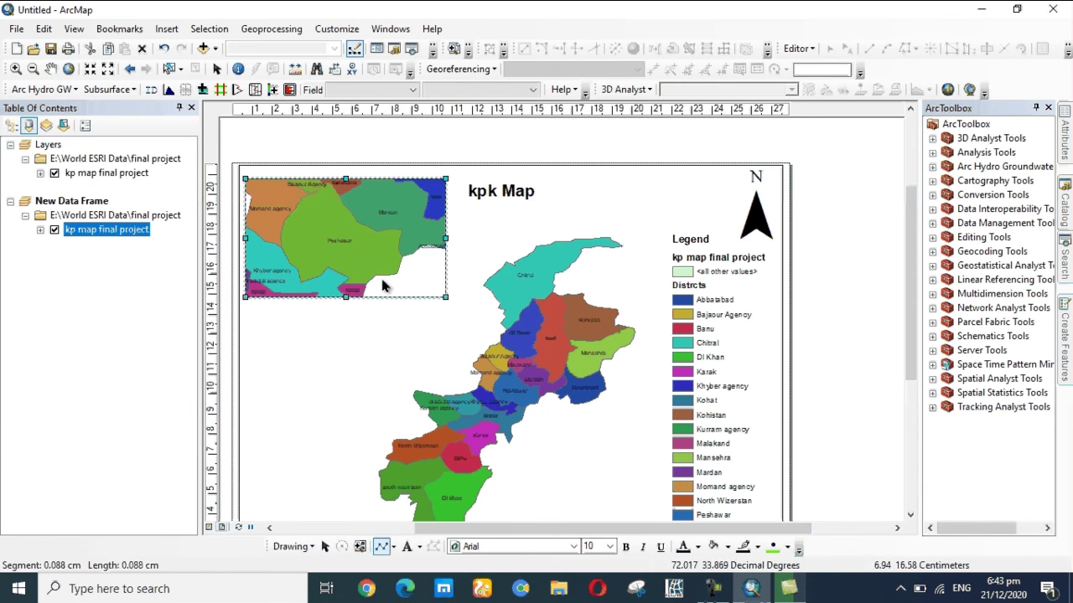
double_click(505, 384)
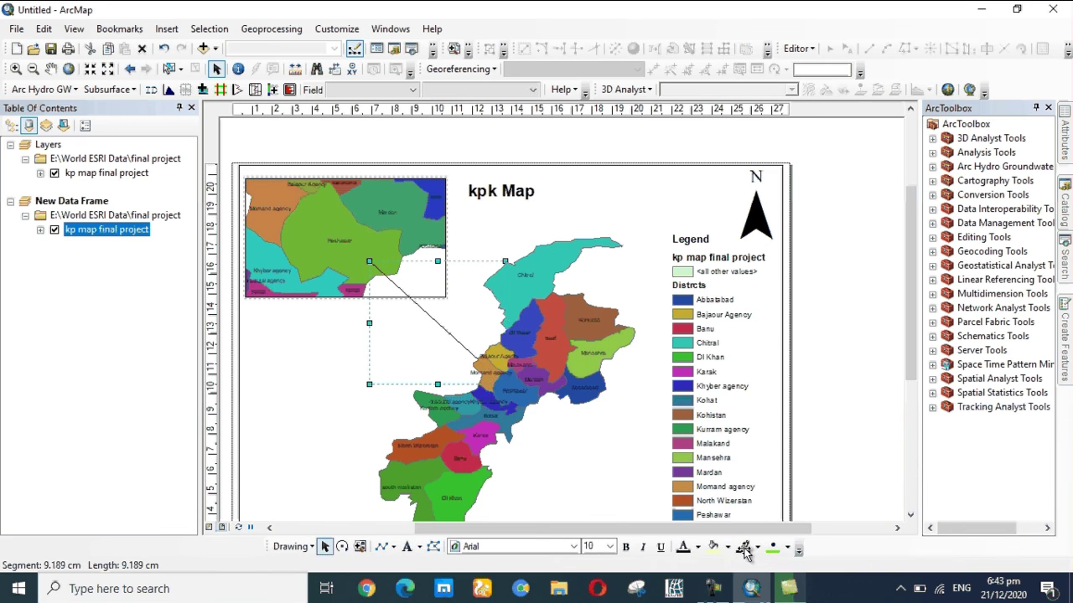
left_click(626, 548)
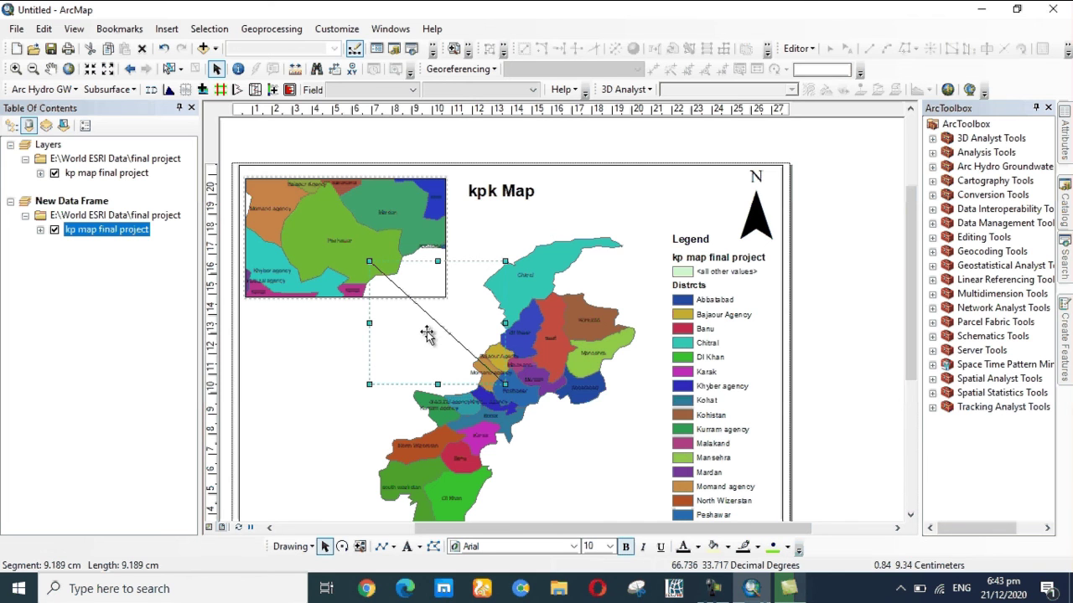
left_click(587, 434)
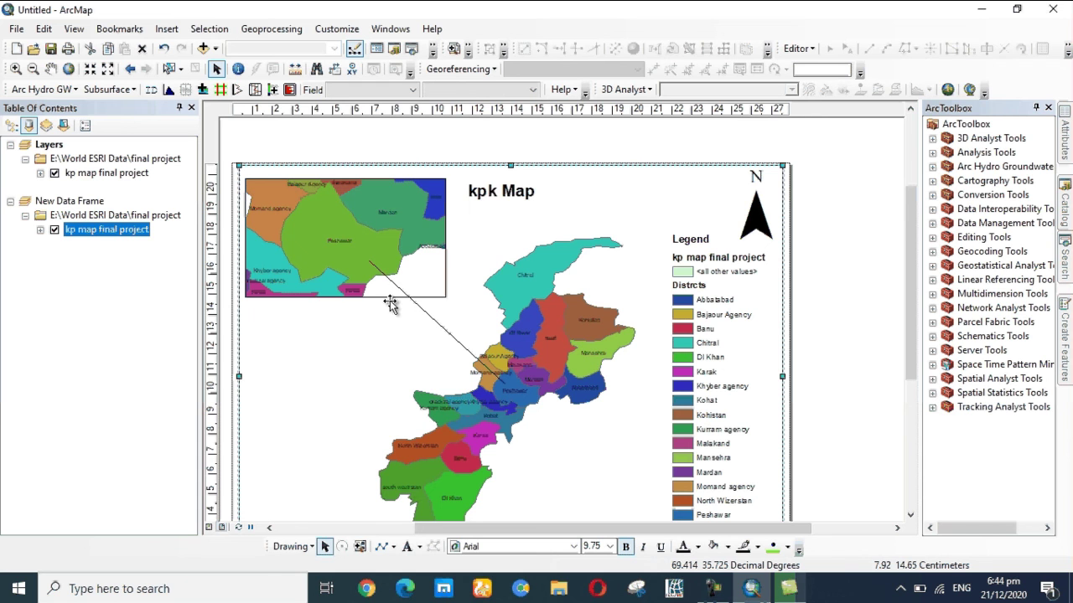
left_click_drag(910, 227, 910, 268)
scroll(910, 268, "down", 2)
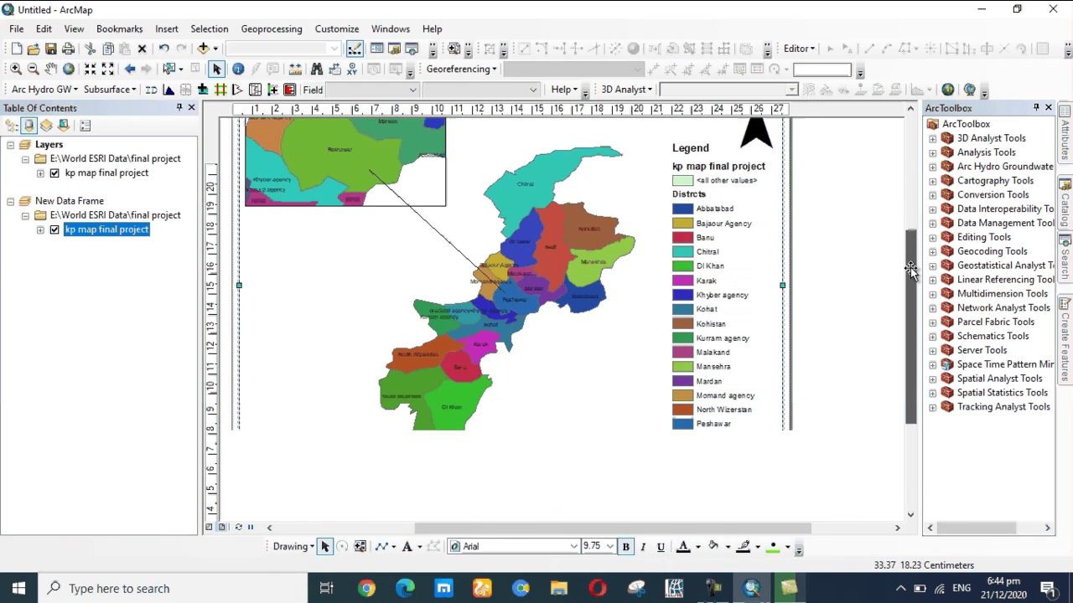
scroll(911, 251, "up", 5)
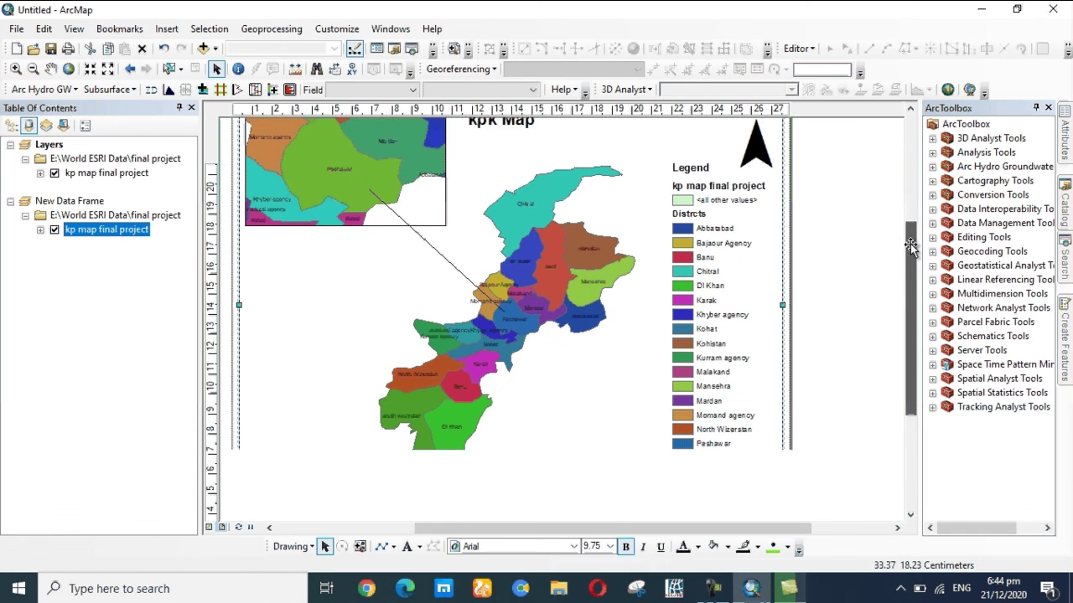
scroll(912, 234, "down", 3)
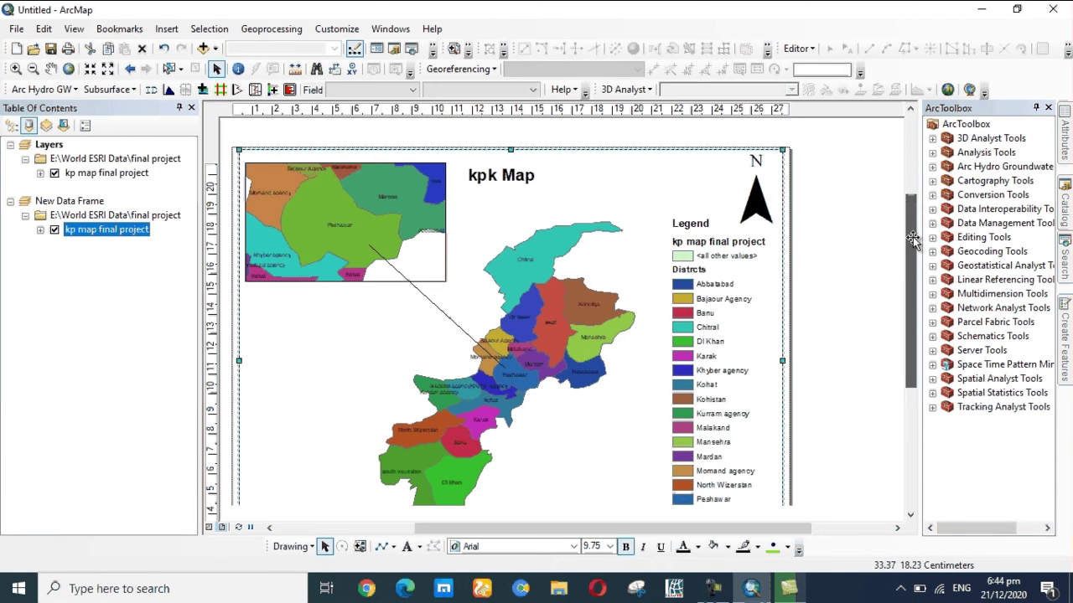
scroll(912, 243, "down", 2)
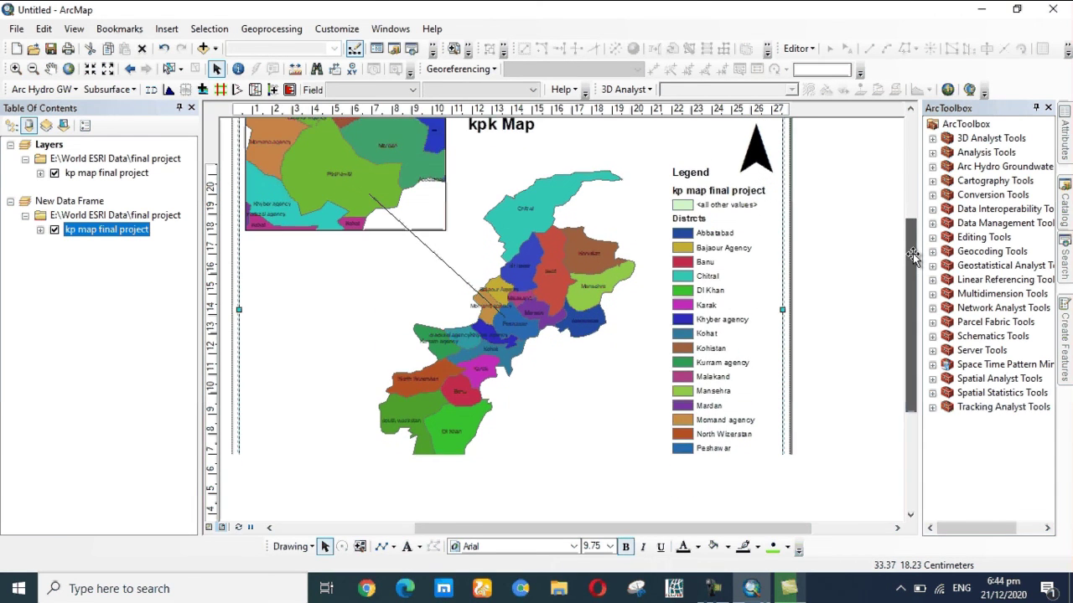
scroll(912, 239, "up", 2)
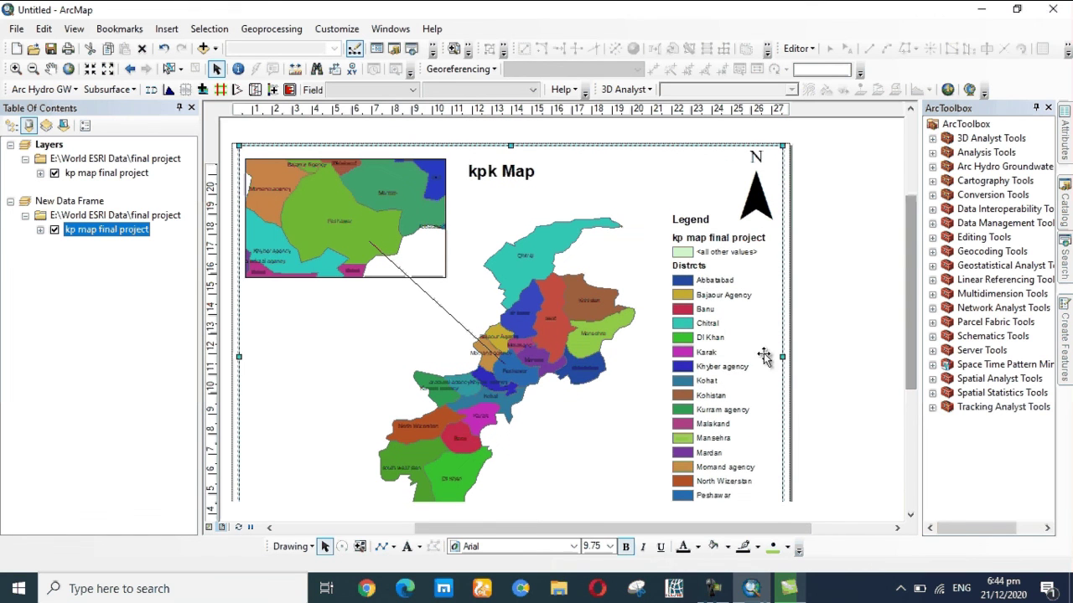